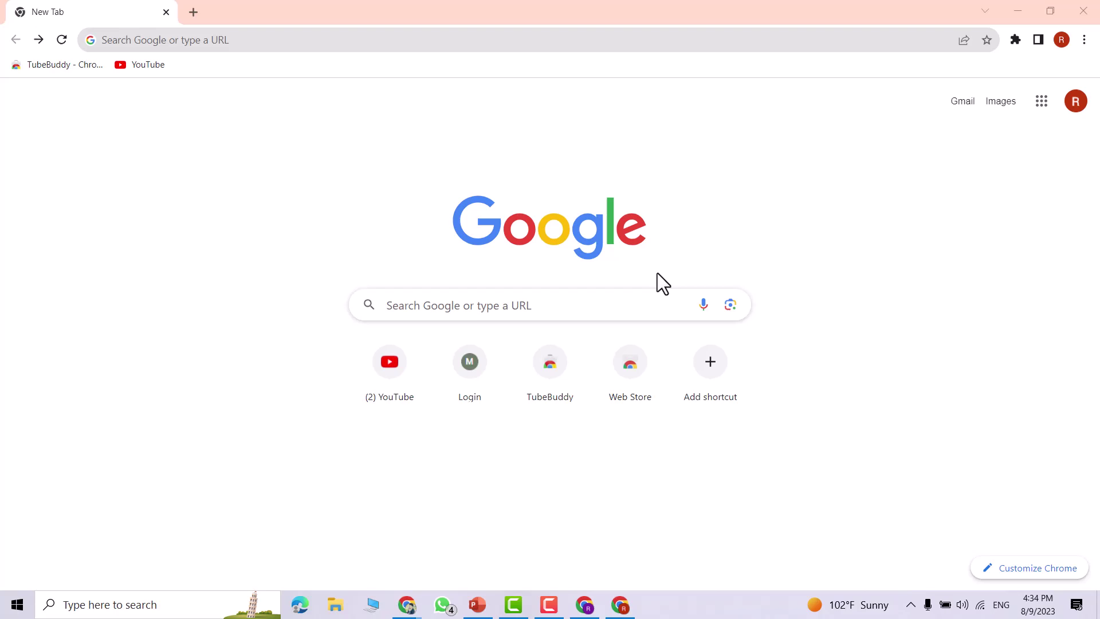
- Load the microsoft365.com website from the new Chrome tab's search box
{"action": "left_click", "coordinate": [481, 311]}
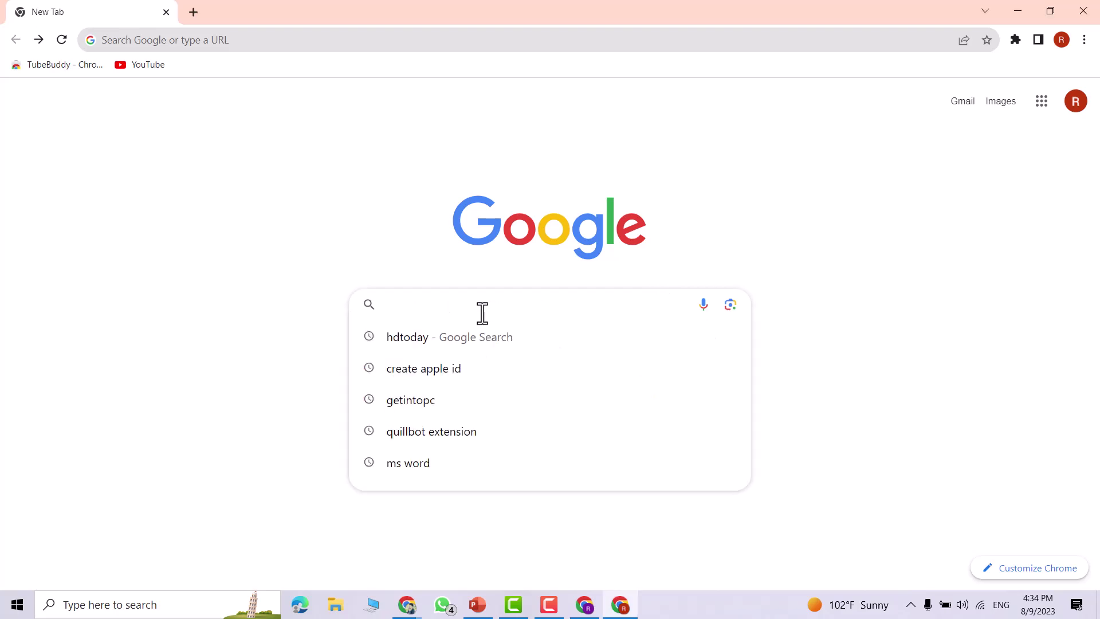
{"action": "type", "text": "microsoft"}
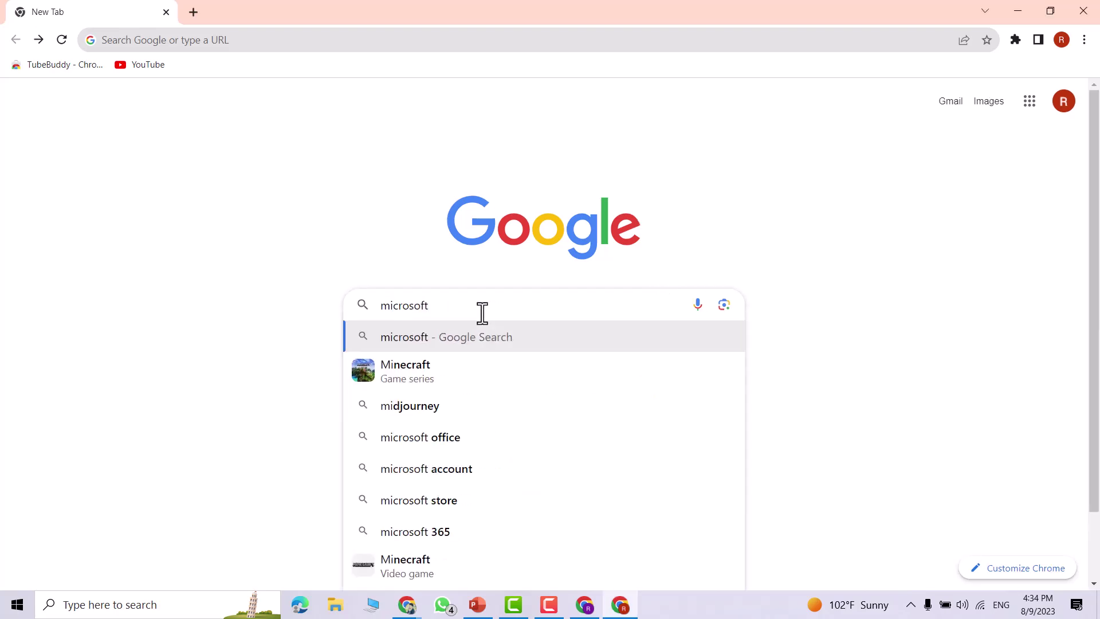
{"action": "type", "text": "365.com"}
{"action": "key", "text": "Return"}
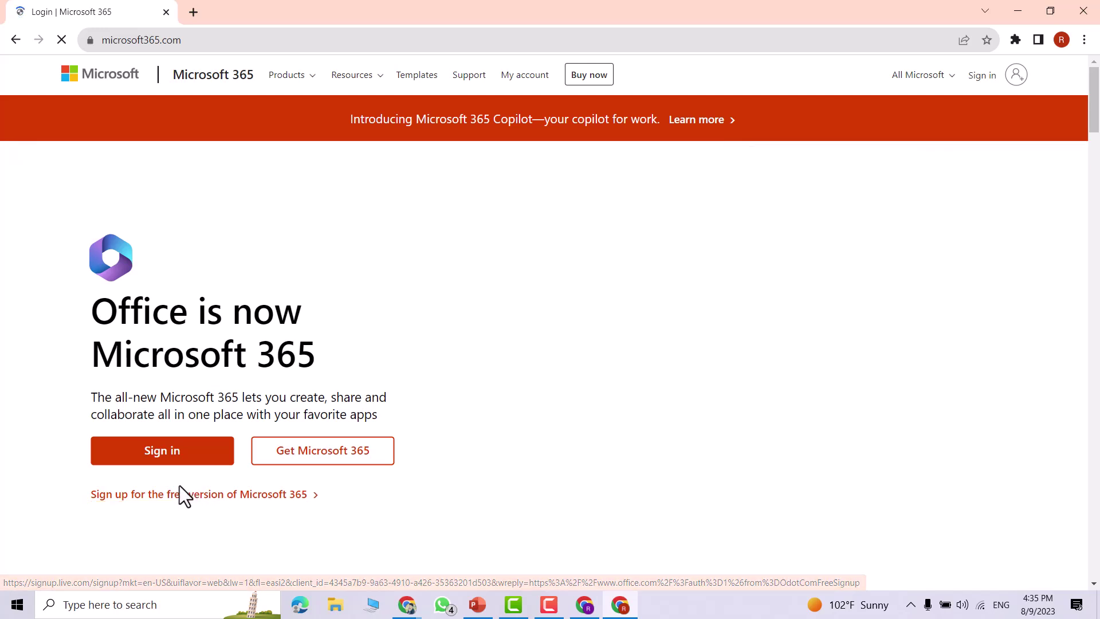
- Sign in with email and password, declining Chrome's password saving and staying signed in
{"action": "left_click", "coordinate": [163, 462]}
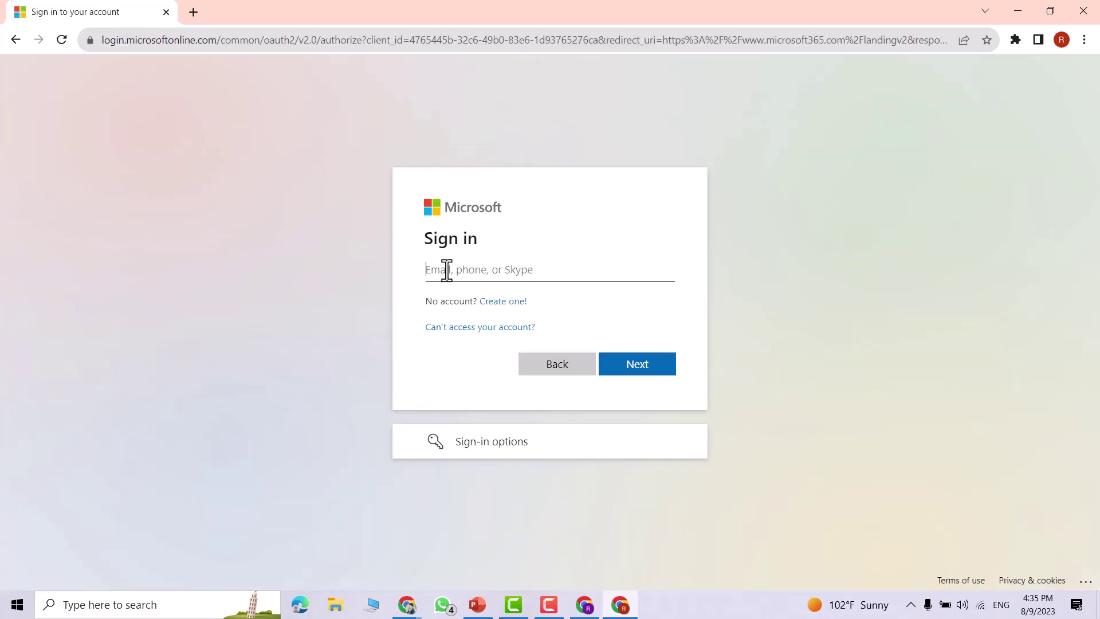
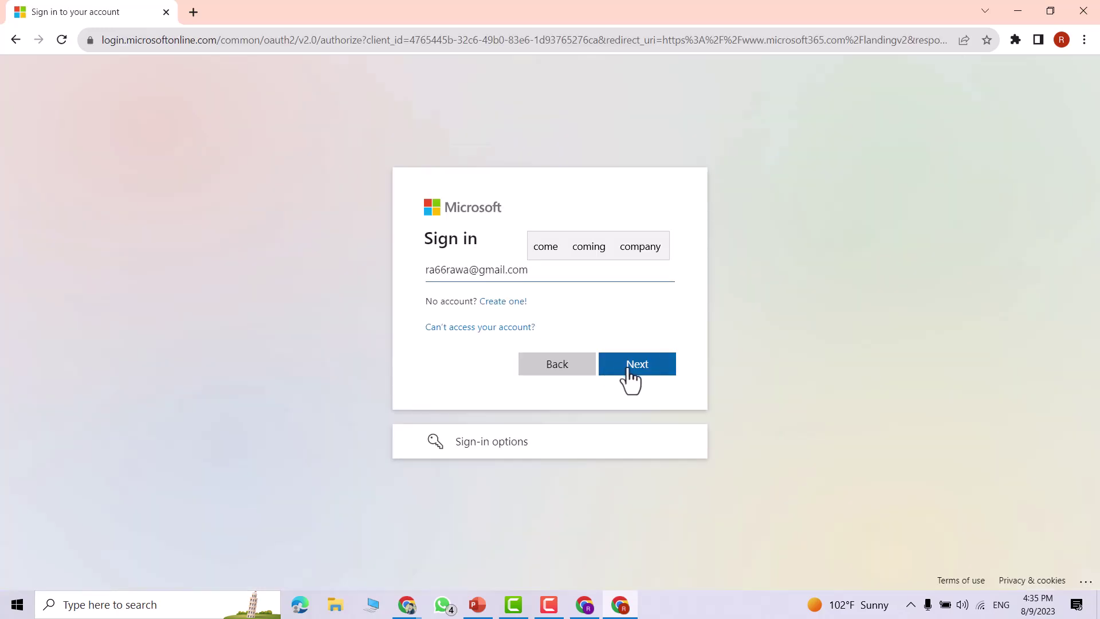
{"action": "left_click", "coordinate": [626, 369]}
{"action": "type", "text": "*************"}
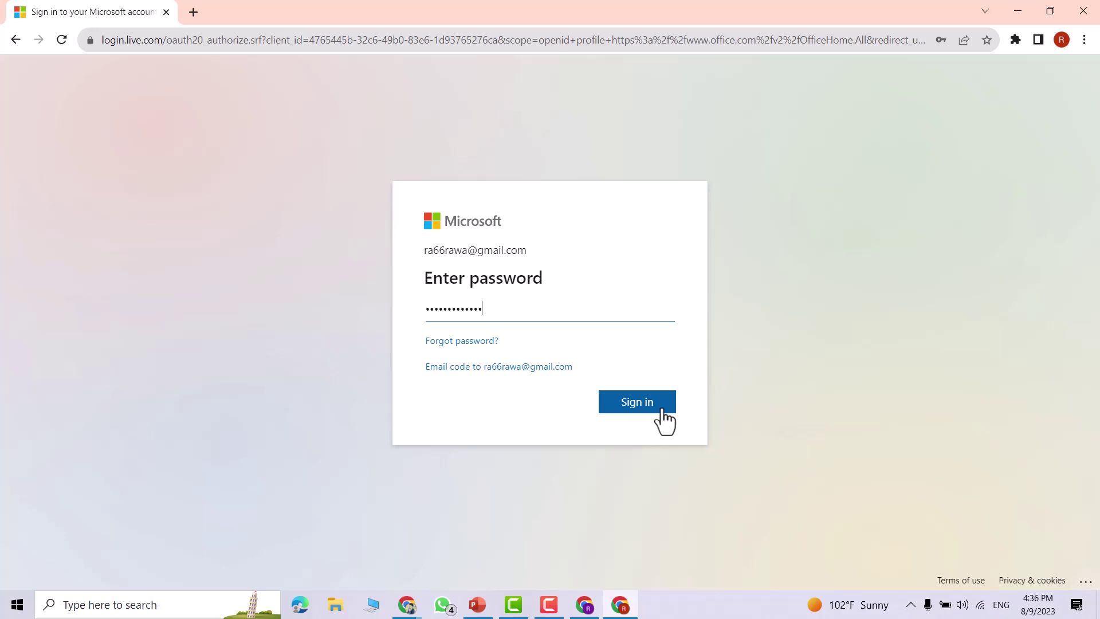
{"action": "left_click", "coordinate": [650, 403]}
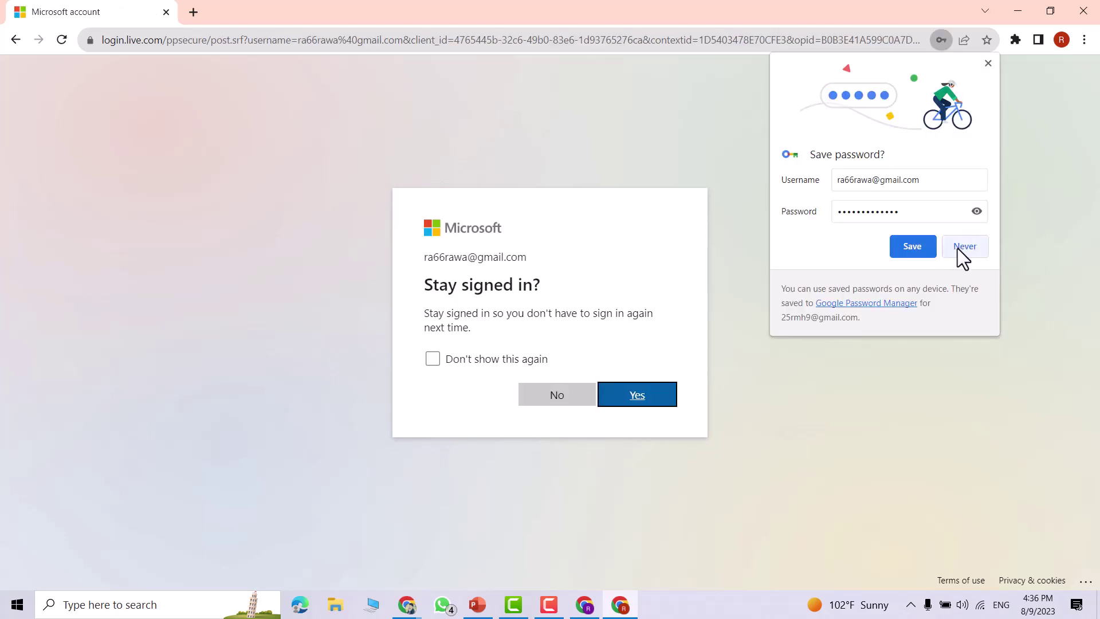
{"action": "left_click", "coordinate": [958, 249]}
{"action": "left_click", "coordinate": [563, 388]}
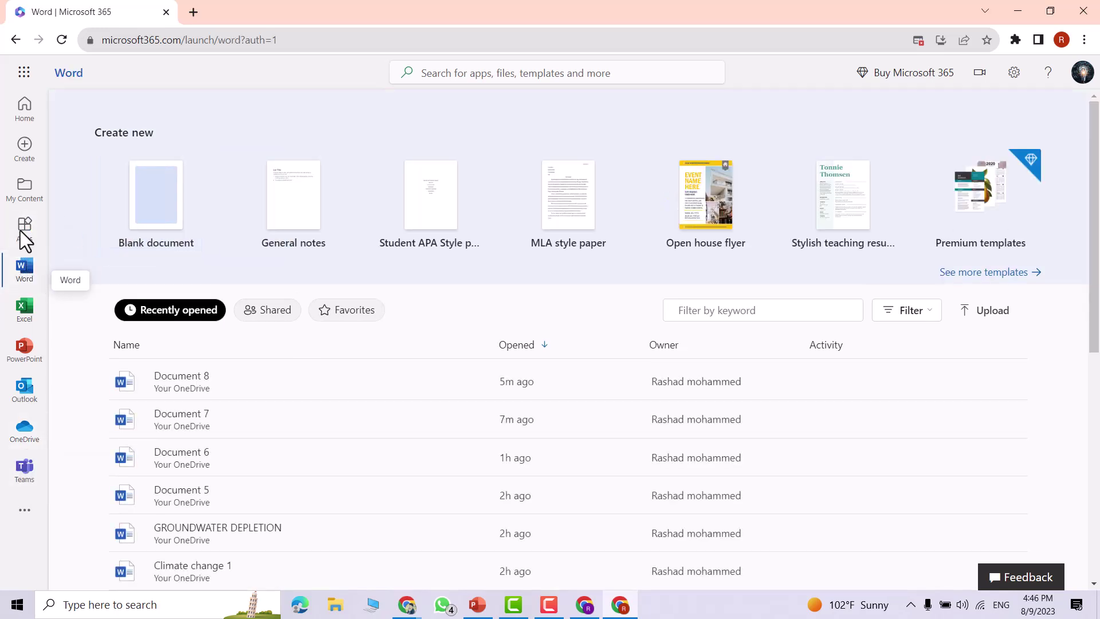
- Upload and open the Final Project Word document from the computer
{"action": "left_click", "coordinate": [992, 312]}
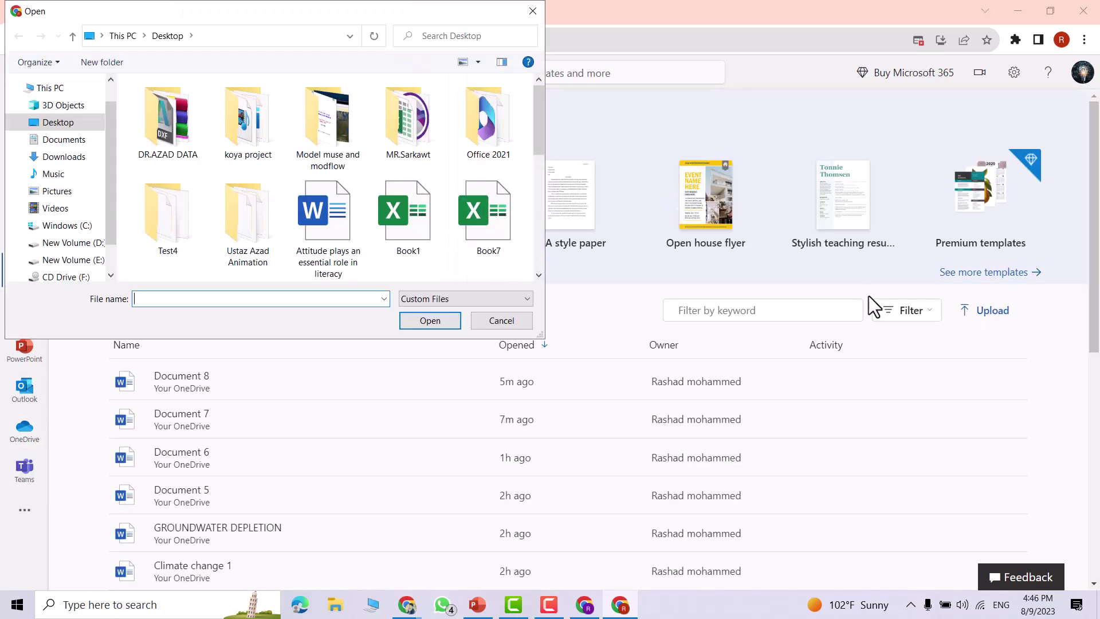
{"action": "scroll", "coordinate": [447, 210], "scroll_direction": "down", "scroll_amount": 2}
{"action": "left_click", "coordinate": [324, 169]}
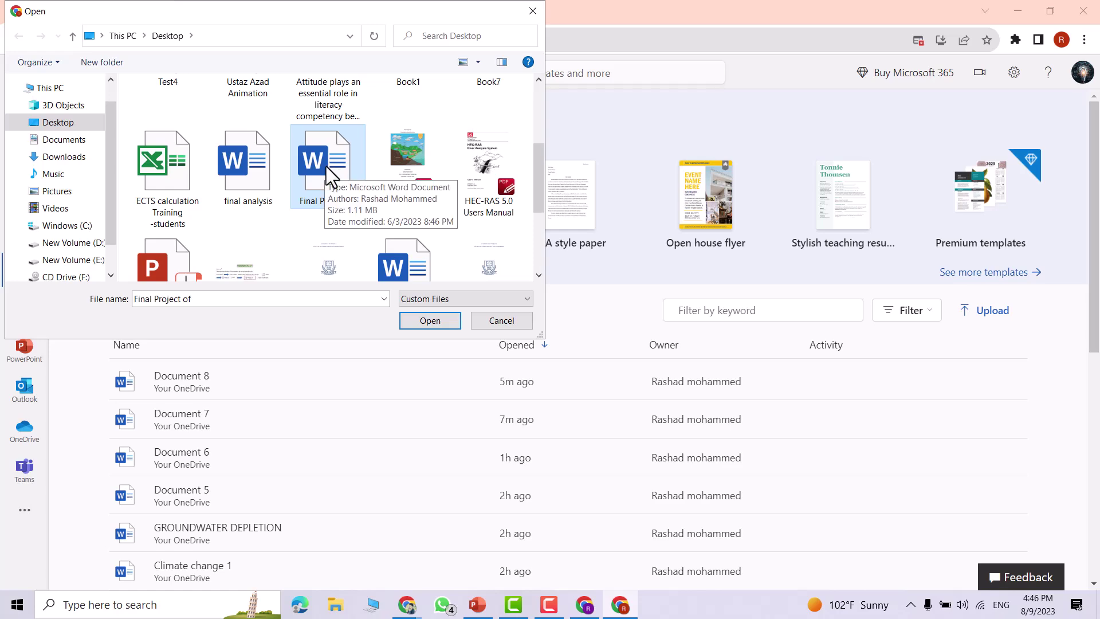
{"action": "double_click", "coordinate": [327, 165]}
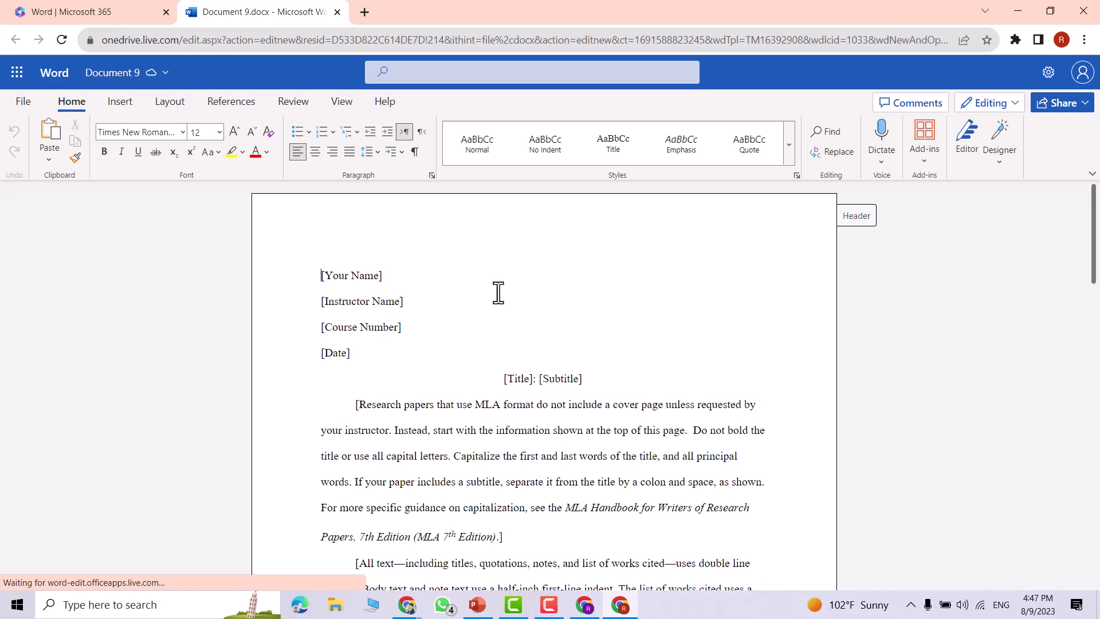
{"action": "scroll", "coordinate": [535, 263], "scroll_direction": "down", "scroll_amount": 10}
{"action": "scroll", "coordinate": [592, 314], "scroll_direction": "up", "scroll_amount": 2}
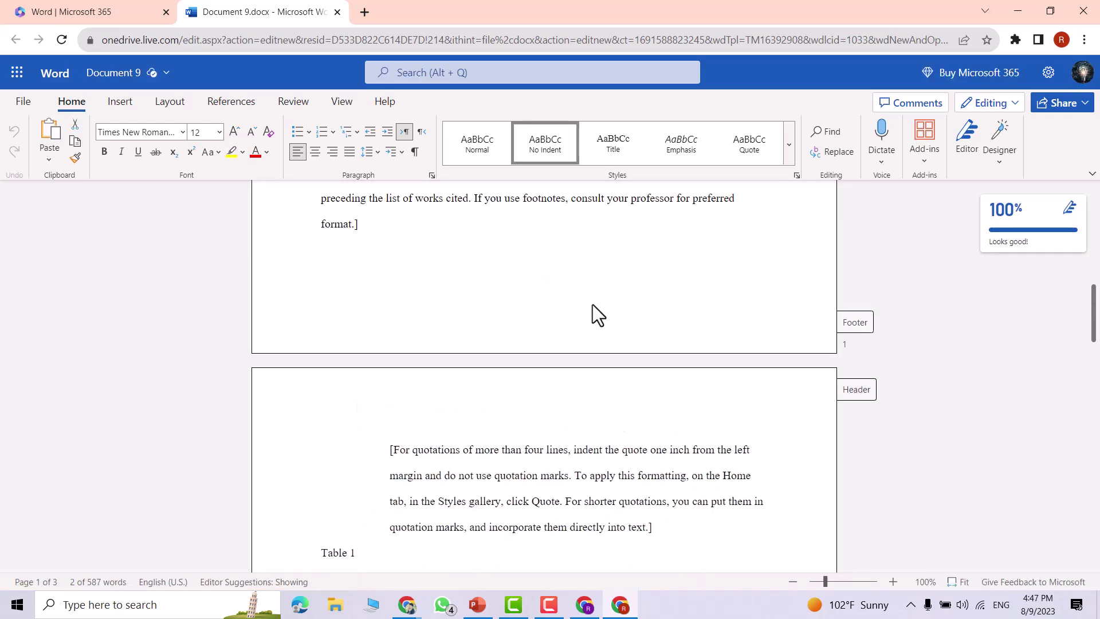
{"action": "scroll", "coordinate": [592, 315], "scroll_direction": "down", "scroll_amount": 8}
- Insert a 10-column, 3-row table in a new paragraph below the AuthorLastName Pages paragraph
{"action": "left_click", "coordinate": [561, 308]}
{"action": "key", "text": "Return"}
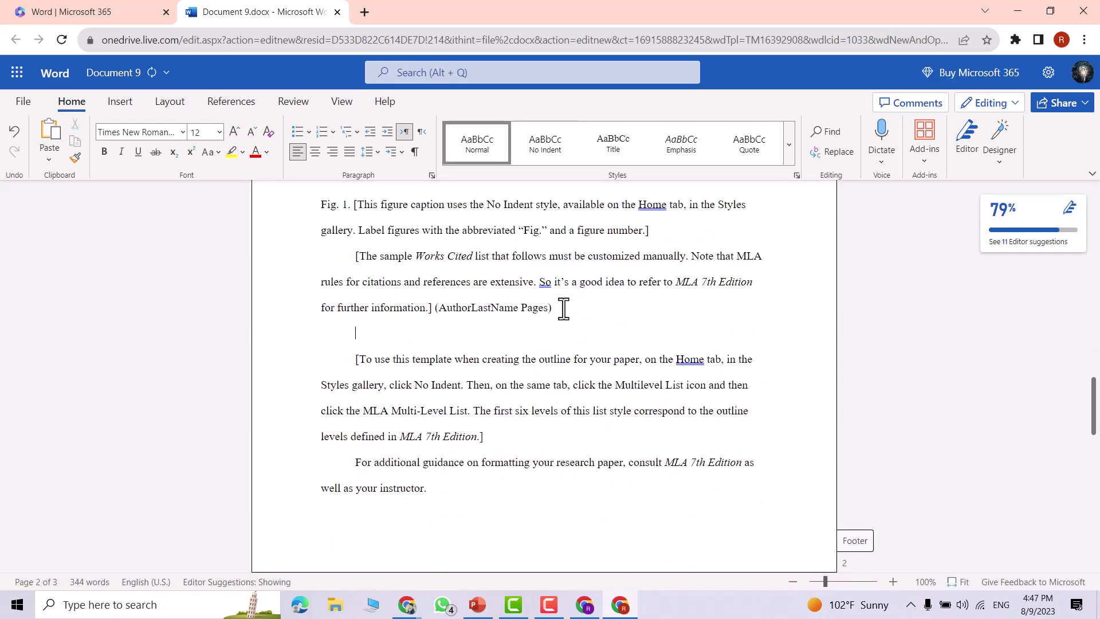
{"action": "left_click", "coordinate": [120, 104]}
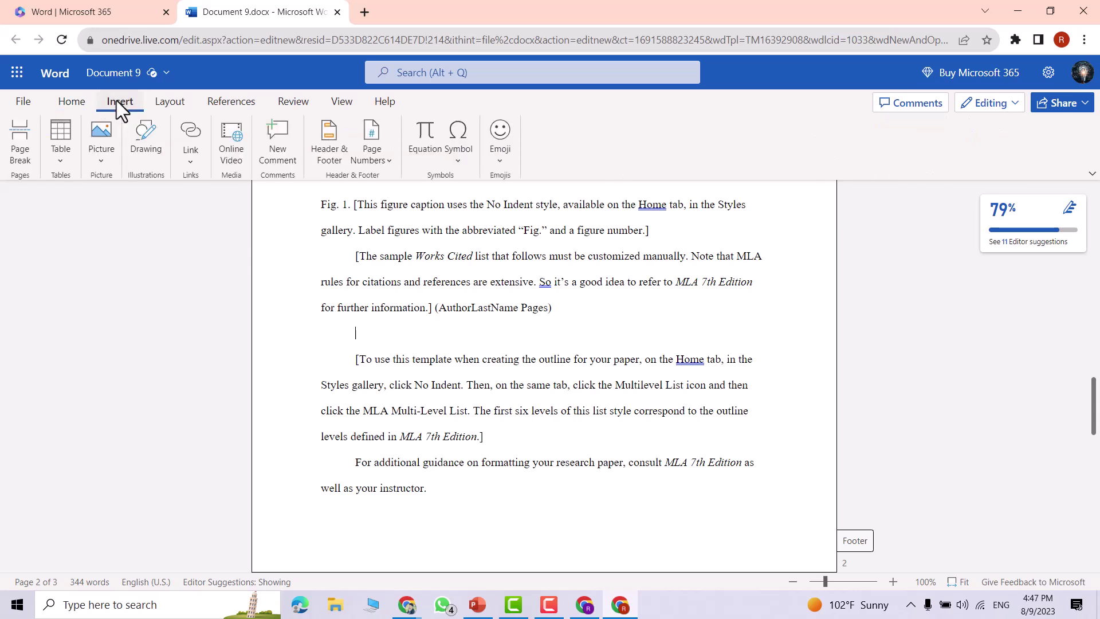
{"action": "left_click", "coordinate": [47, 137]}
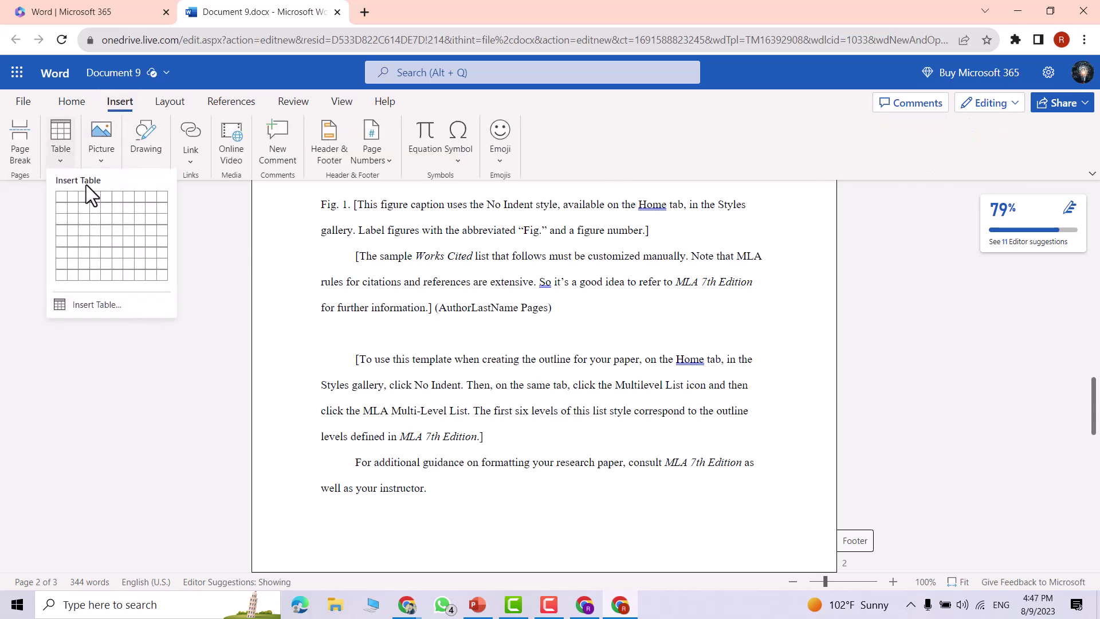
{"action": "left_click", "coordinate": [166, 236]}
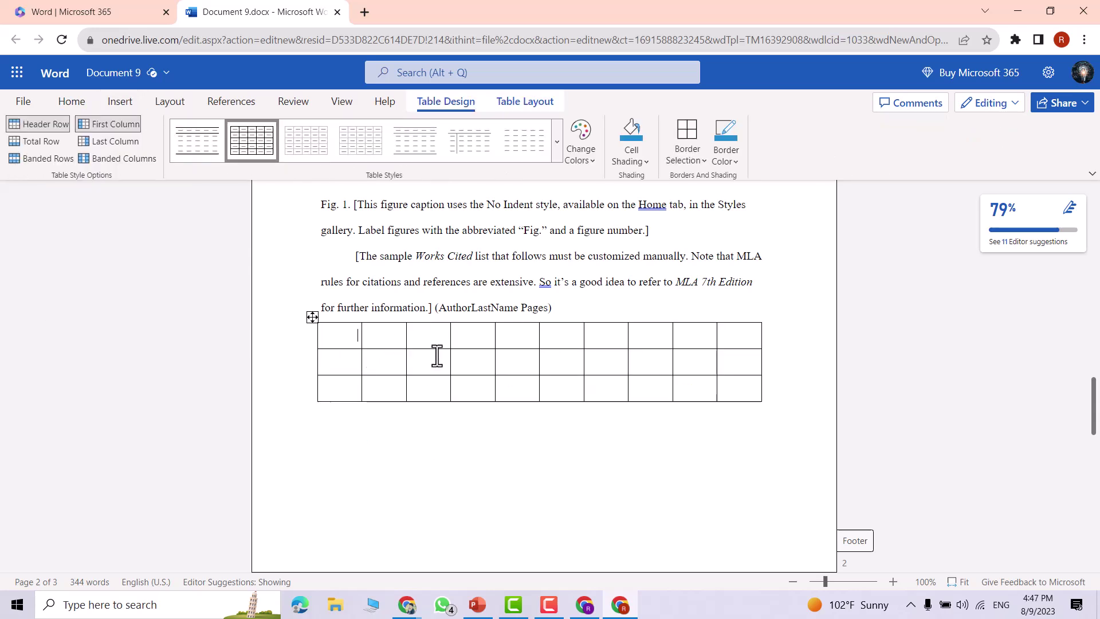